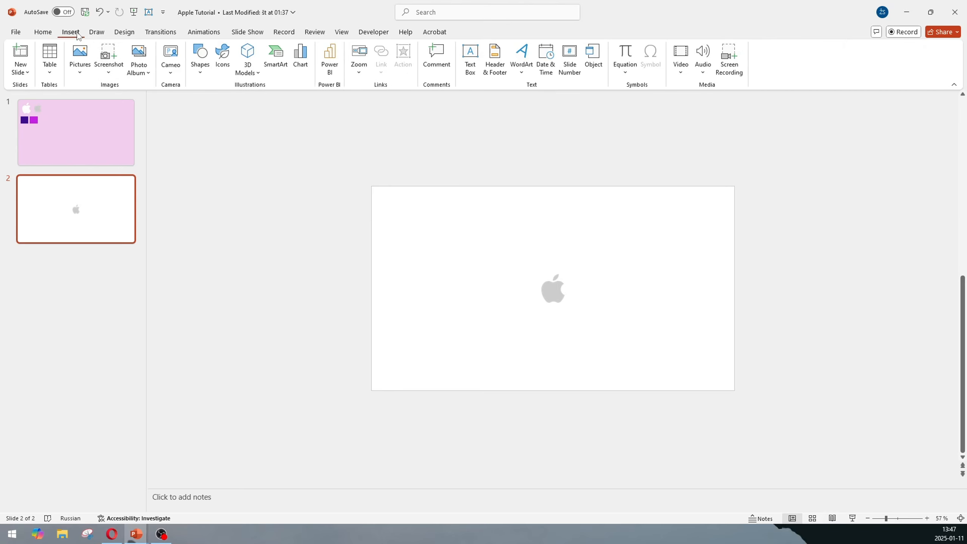
- Draw a circle about 4.89 cm wide around the apple logo on slide 2
left_click(201, 76)
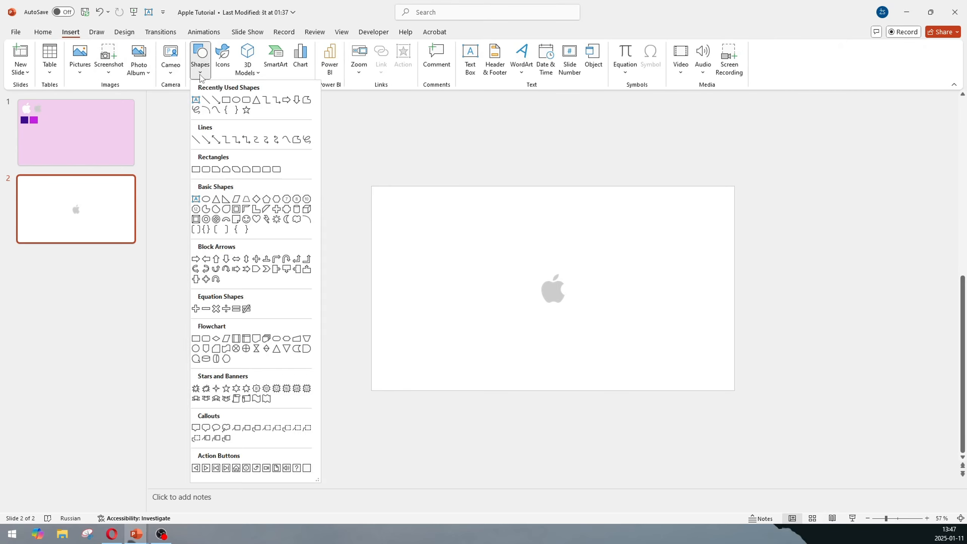
left_click(237, 100)
left_click_drag(528, 264, 571, 289)
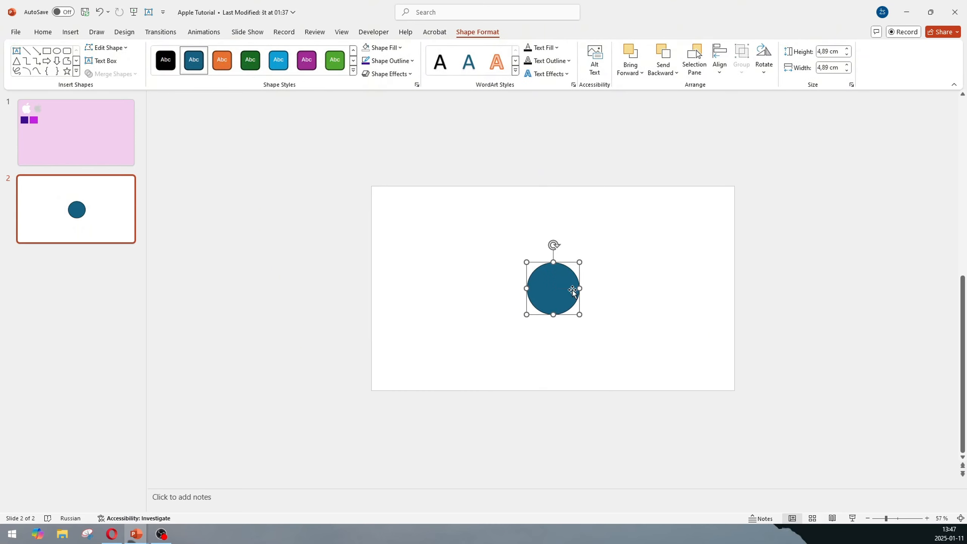
- Remove the small circle's fill and give it a Dark Purple outline
left_click(366, 48)
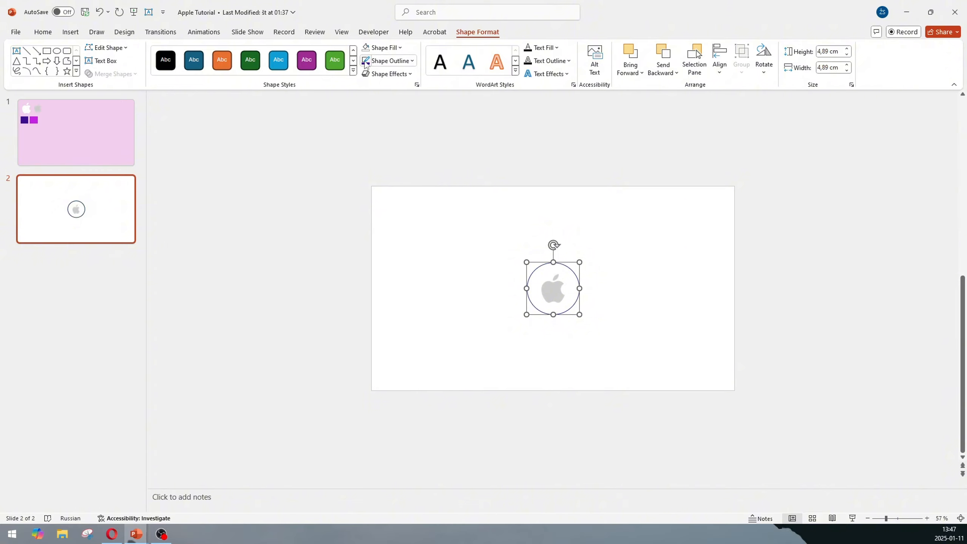
left_click(388, 60)
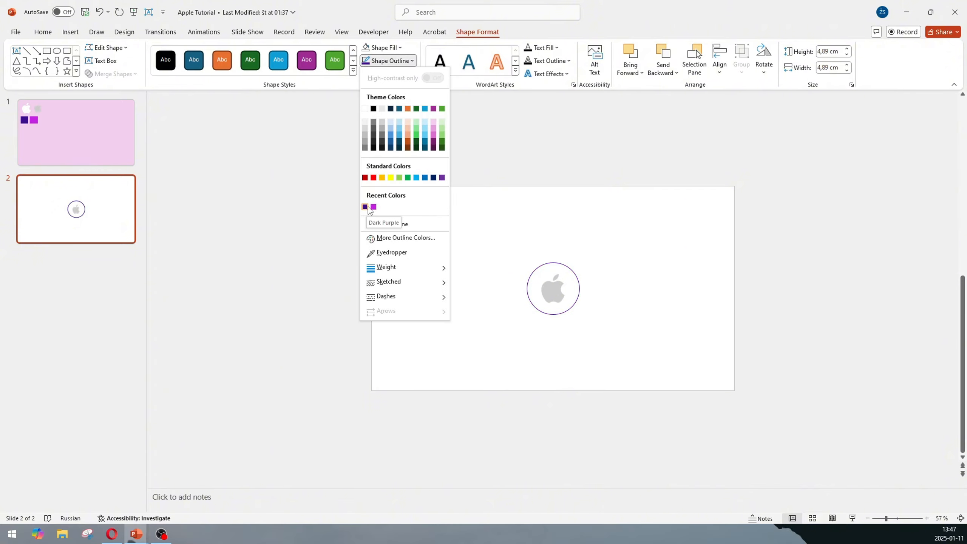
left_click(365, 207)
left_click(473, 212)
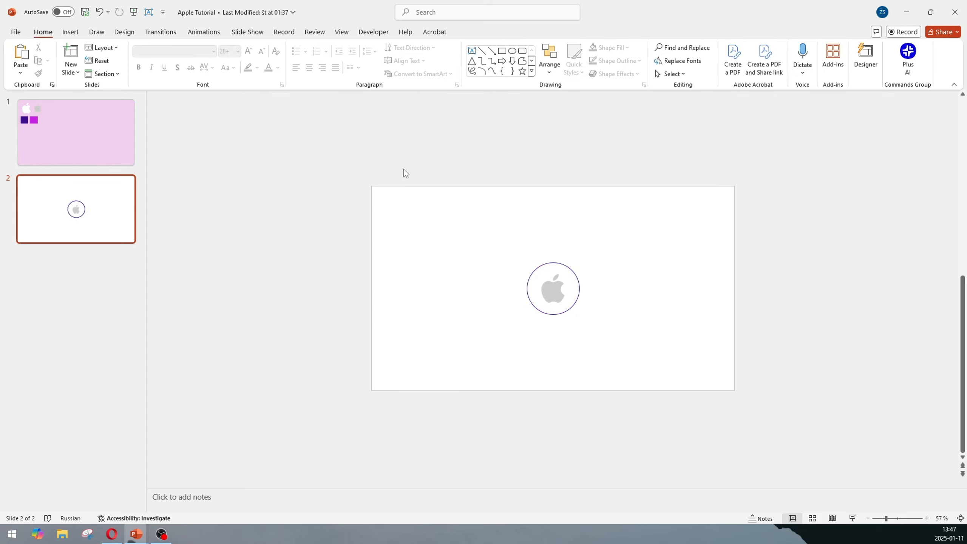
- Draw a second circle about 10.58 cm wide centred on the logo
left_click(70, 32)
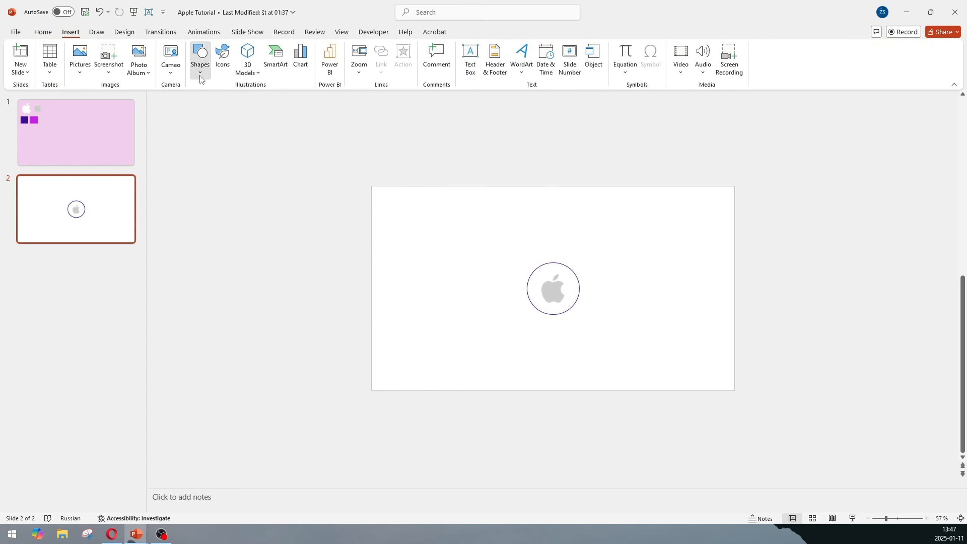
left_click(199, 59)
left_click(238, 100)
left_click_drag(500, 245, 615, 358)
left_click_drag(589, 311, 589, 298)
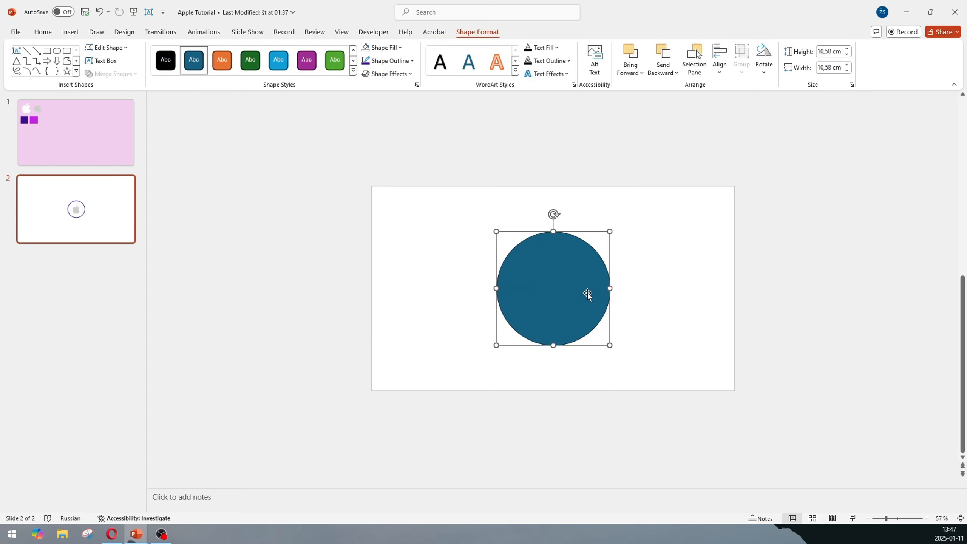
- Remove the second circle's fill and give it the purple outline
left_click(366, 48)
left_click(366, 61)
left_click(441, 207)
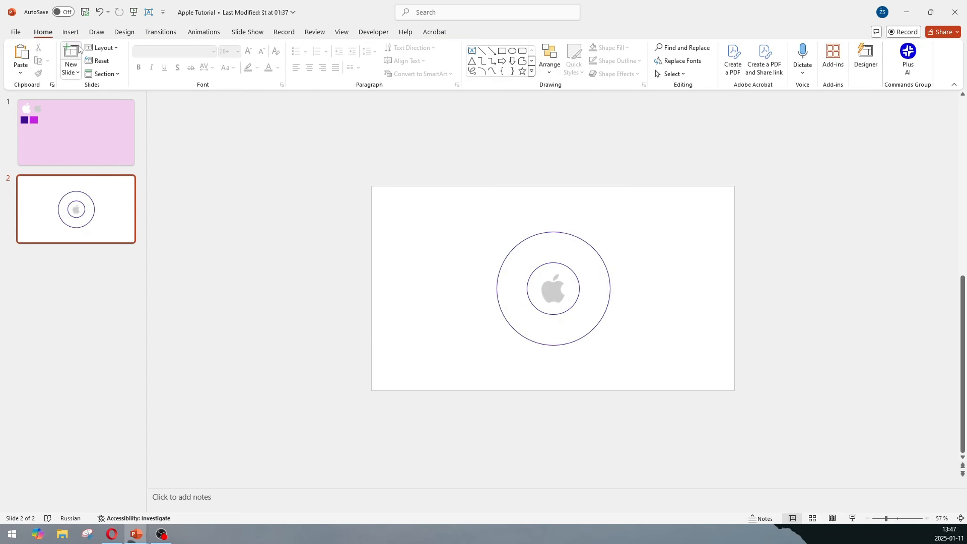
- Draw a third circle about 17.64 cm wide centred on the logo
left_click(71, 31)
left_click(200, 57)
left_click(276, 121)
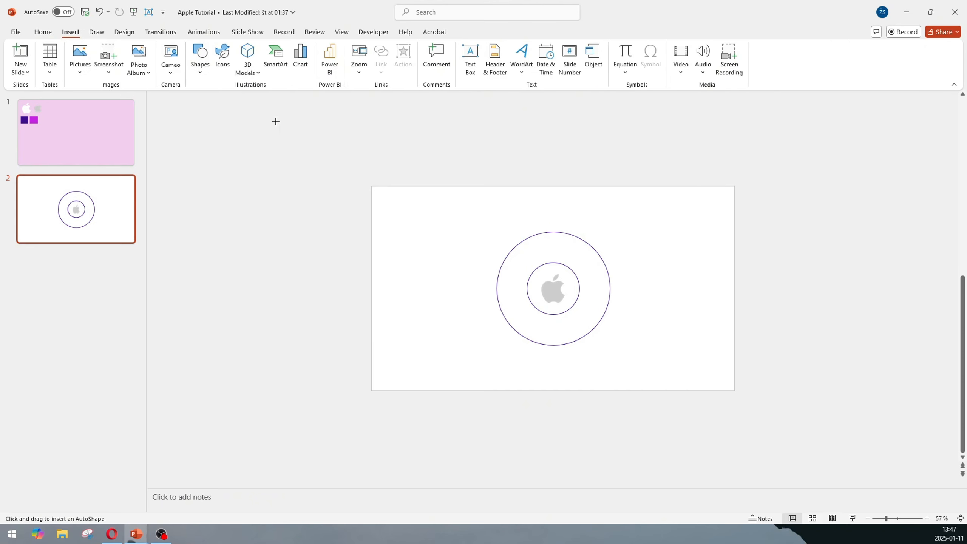
left_click_drag(438, 194, 635, 304)
left_click_drag(662, 402, 634, 374)
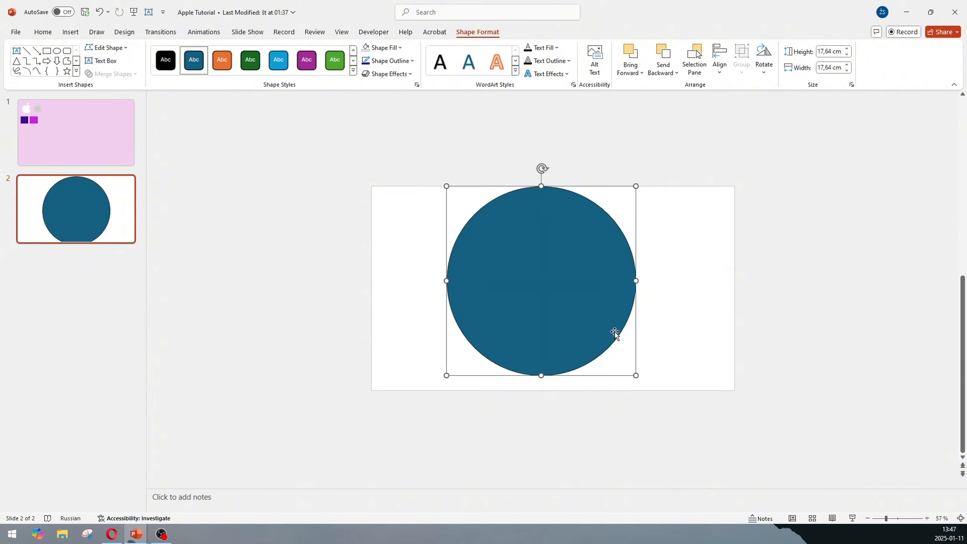
left_click_drag(616, 335, 627, 339)
- Remove the third circle's fill and give it the purple outline
left_click(367, 48)
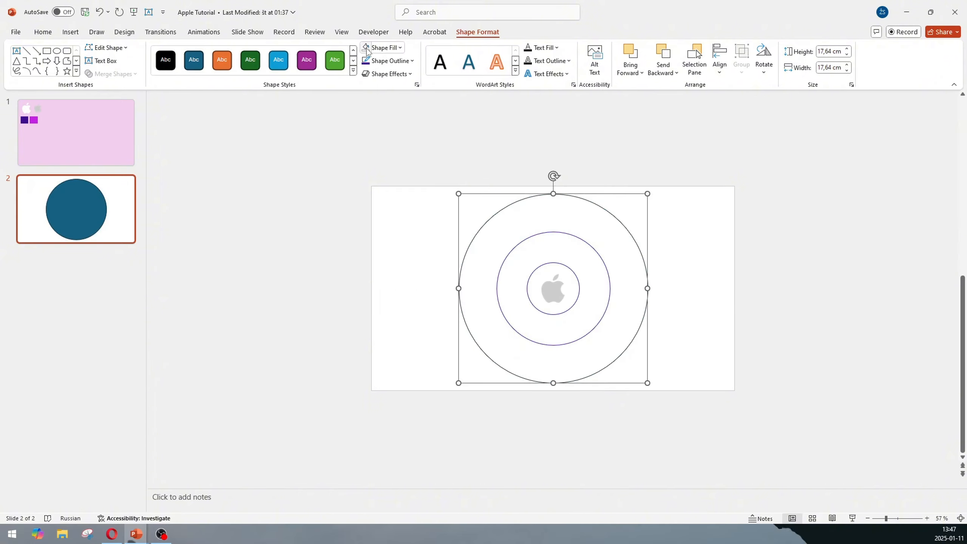
left_click(367, 61)
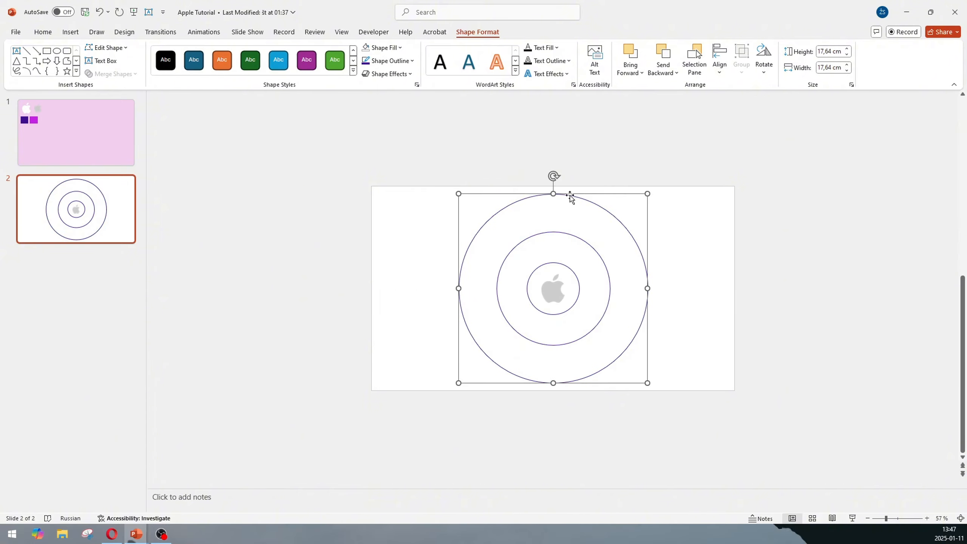
left_click(449, 172)
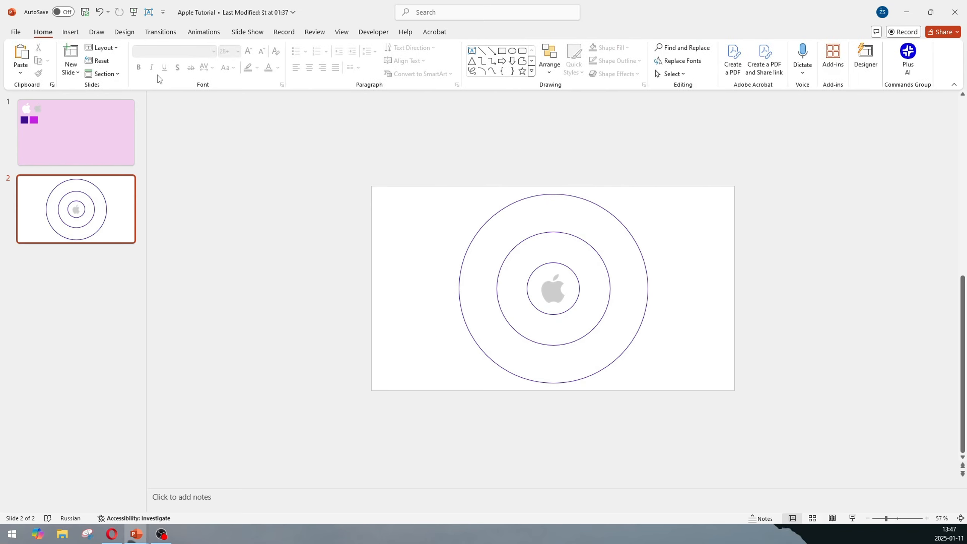
- Draw a fourth circle about 25.45 cm wide centred on the logo and remove its fill
left_click(70, 32)
left_click(200, 61)
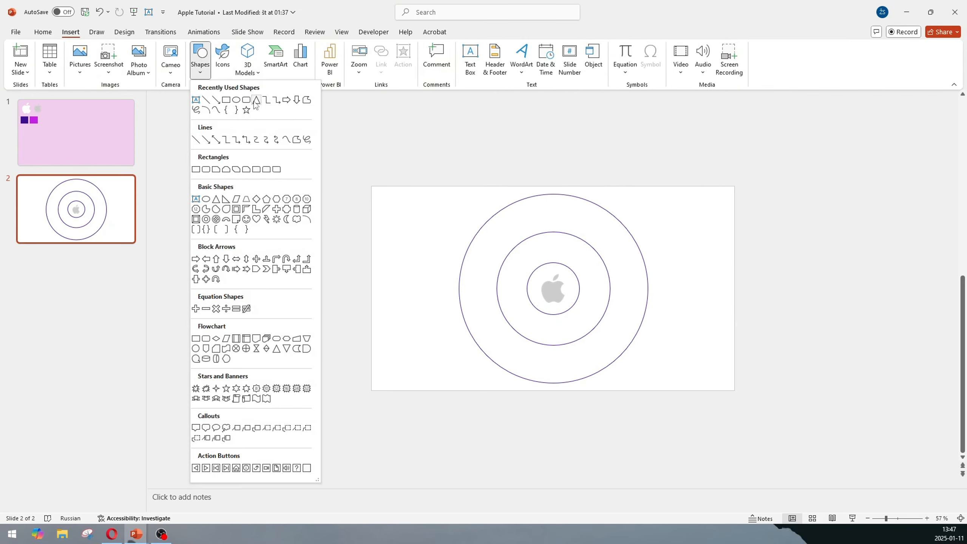
left_click(236, 100)
left_click_drag(454, 159, 726, 430)
left_click_drag(695, 358, 659, 351)
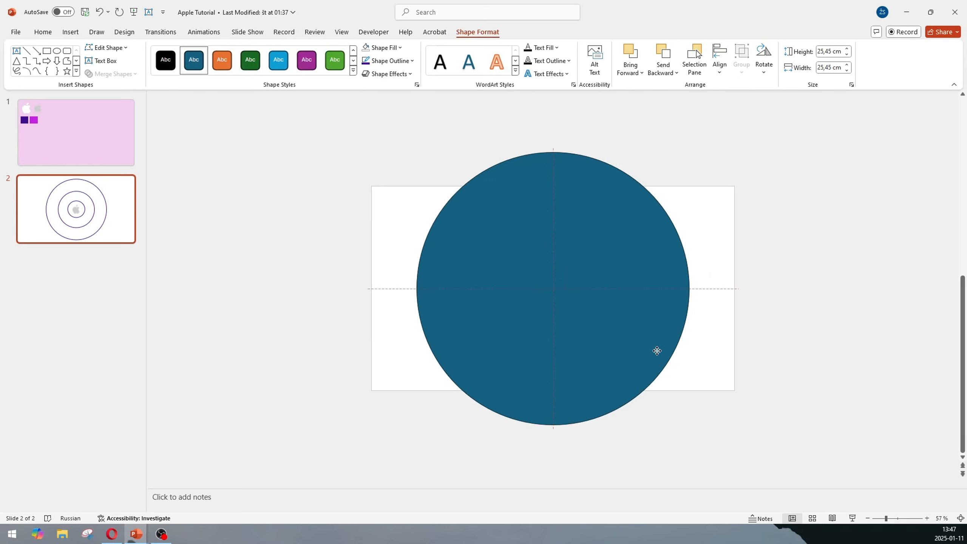
left_click(379, 48)
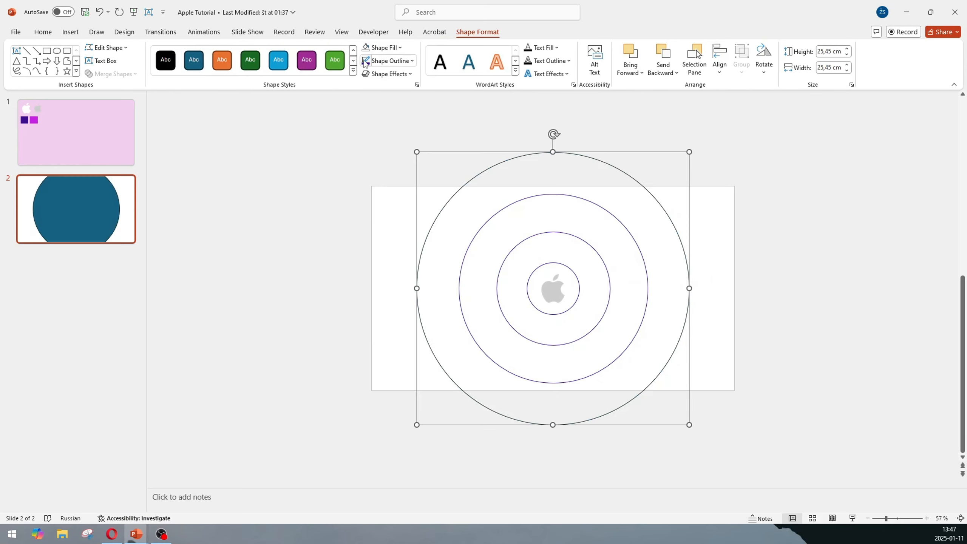
left_click(356, 168)
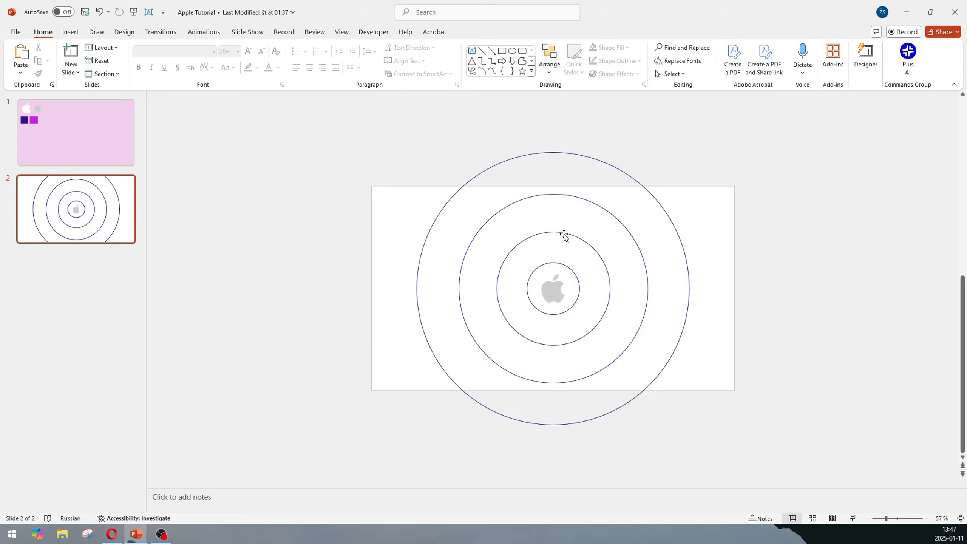
- Duplicate slide 2 and open the shape formatting pane for the outermost circle on the new slide
right_click(88, 199)
left_click(144, 298)
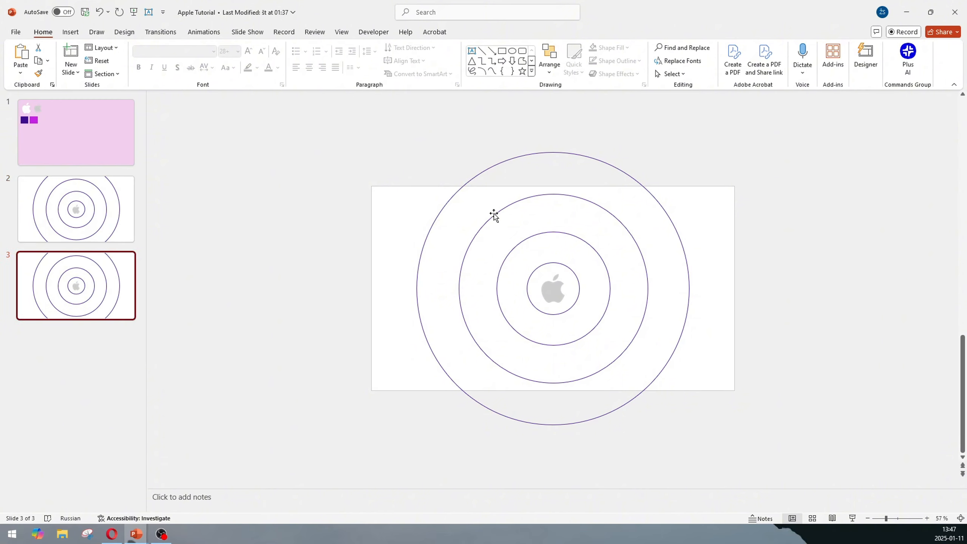
left_click(462, 193)
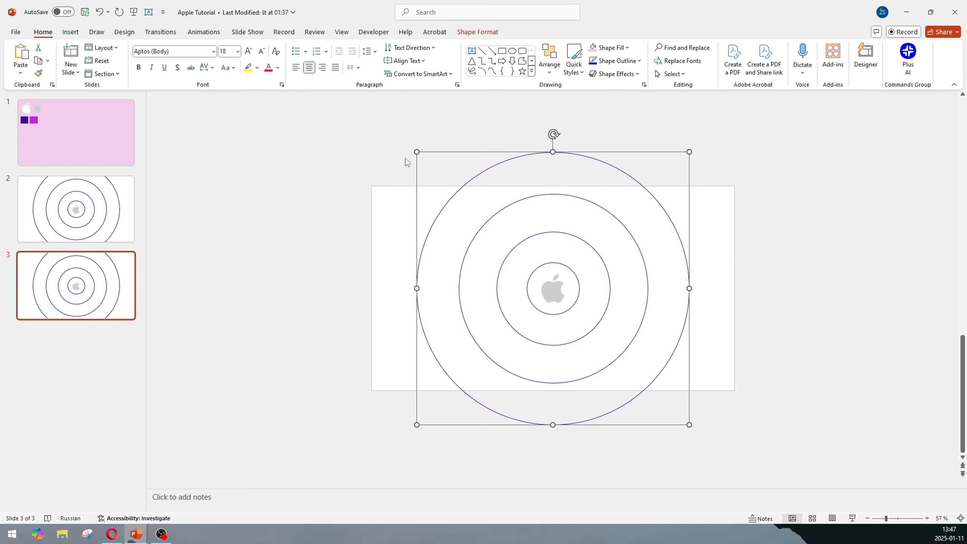
right_click(453, 199)
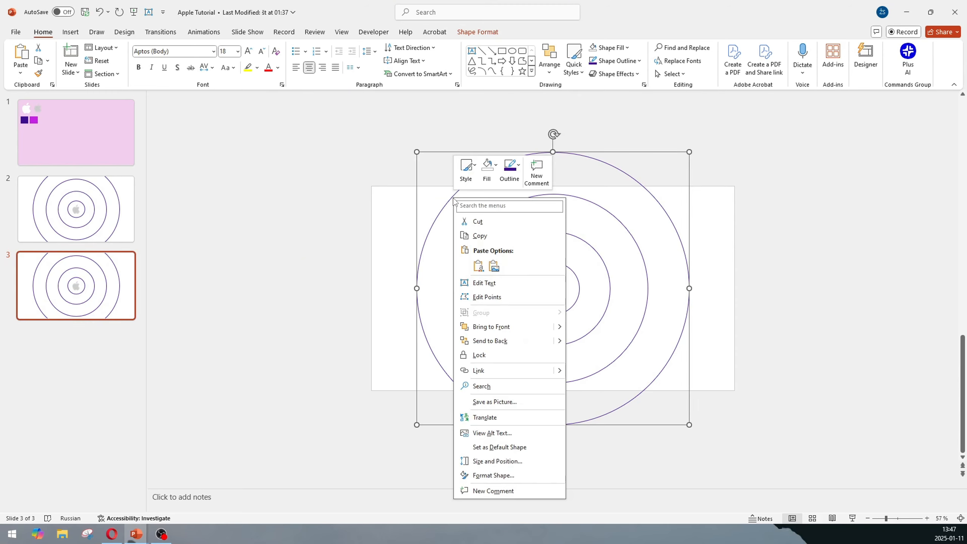
left_click(523, 477)
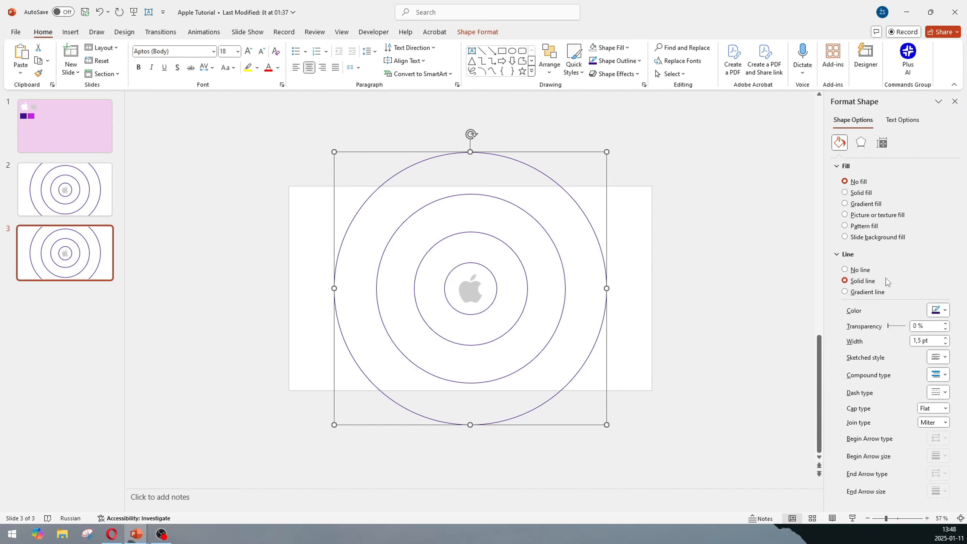
- Switch the outermost circle's outline to a gradient line and delete one of its gradient stops
left_click(878, 295)
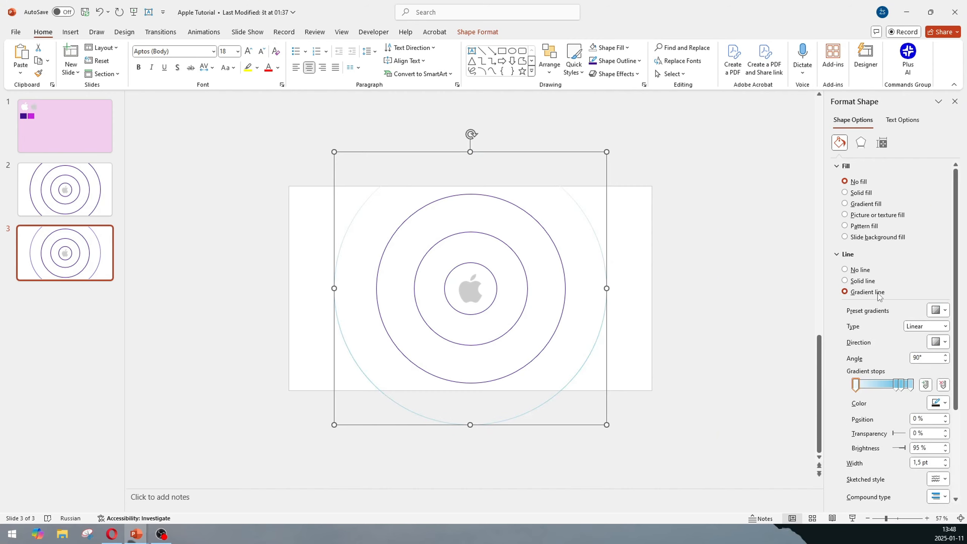
left_click(897, 386)
left_click(943, 385)
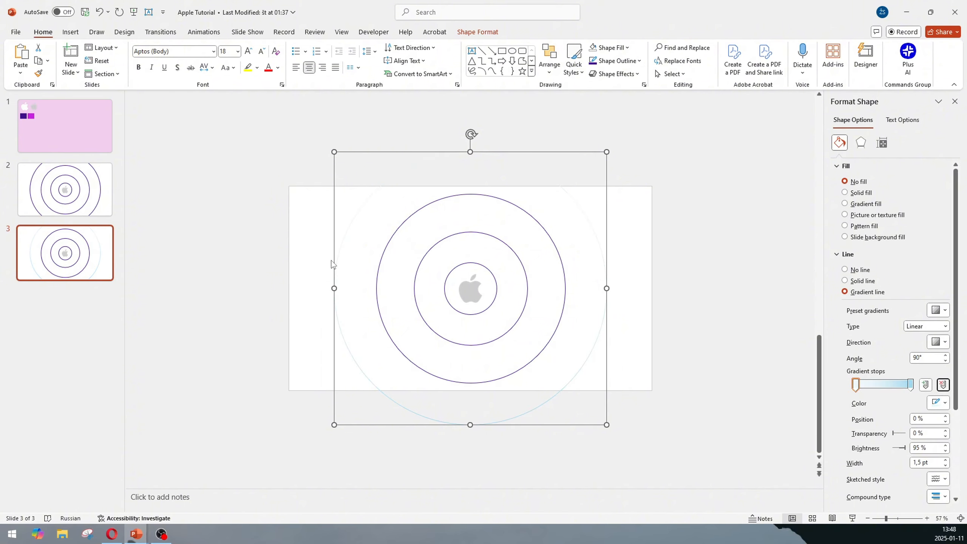
- Colour the right-hand gradient stop Dark Purple
left_click(911, 384)
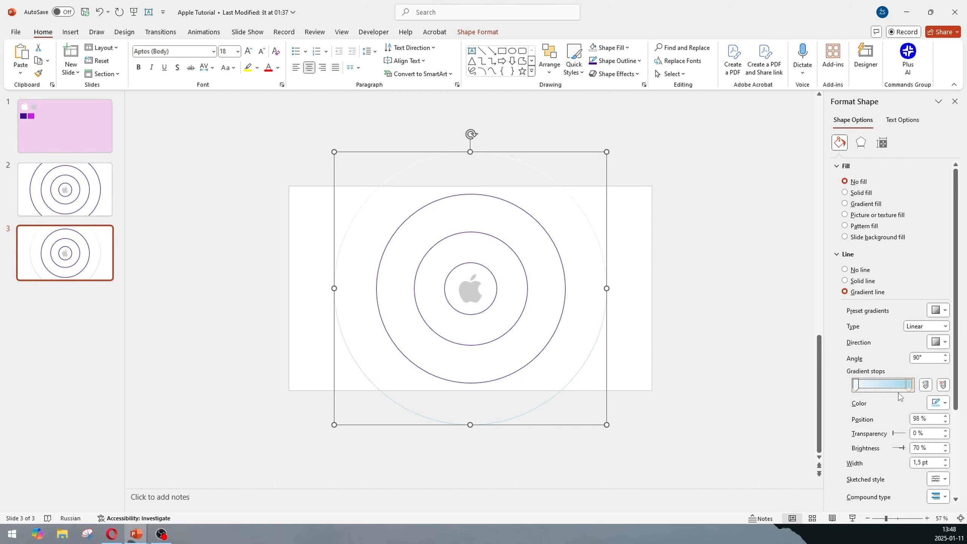
left_click(940, 404)
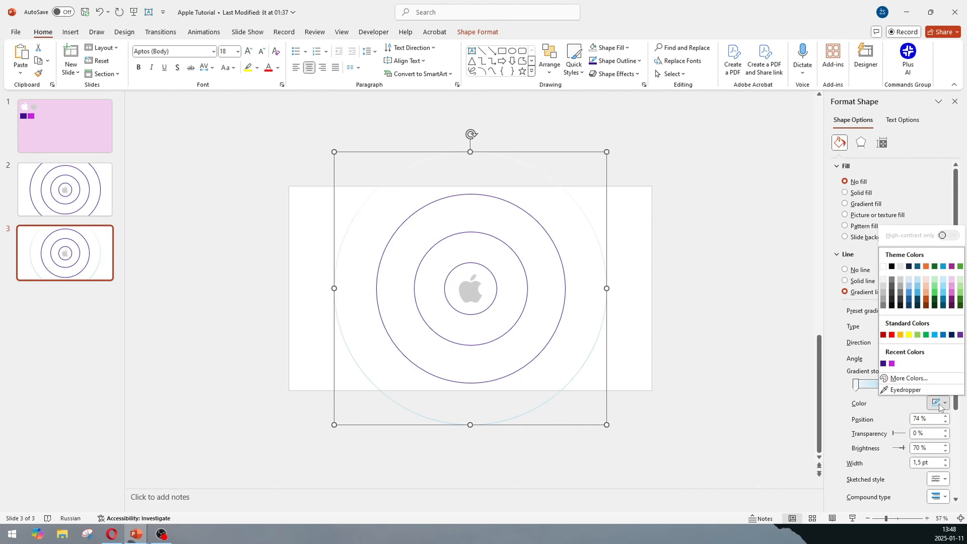
left_click(883, 364)
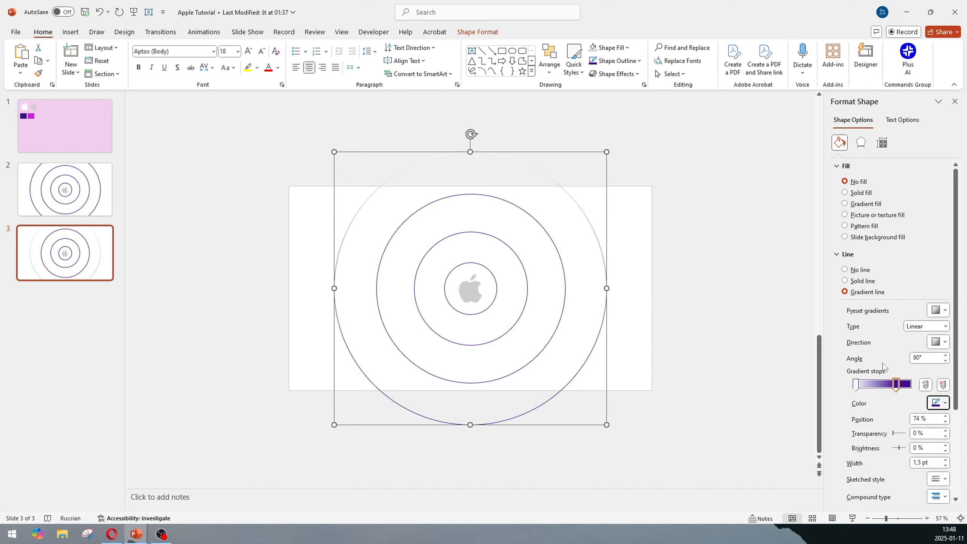
- Set the outline gradient type to Radial with a from-centre direction
left_click(914, 329)
left_click(921, 342)
left_click(938, 343)
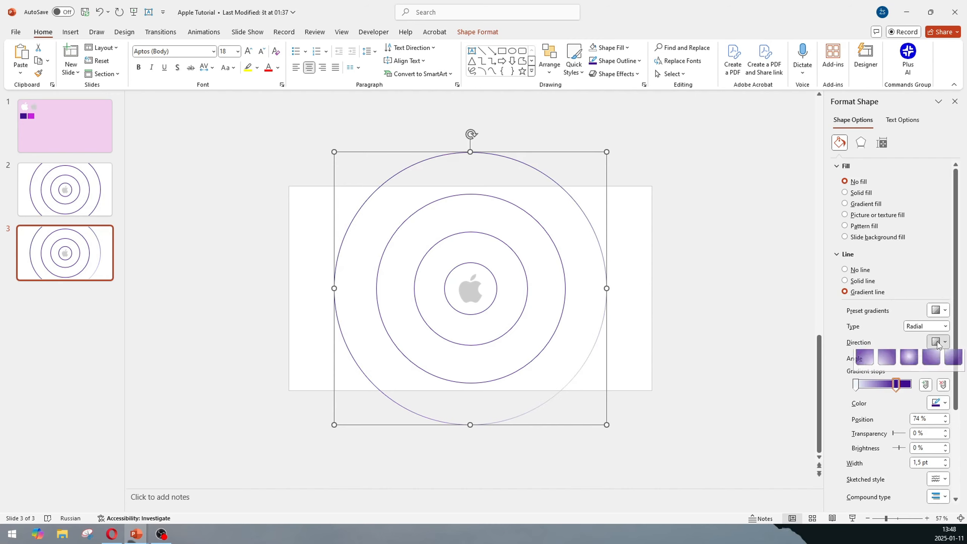
left_click(914, 363)
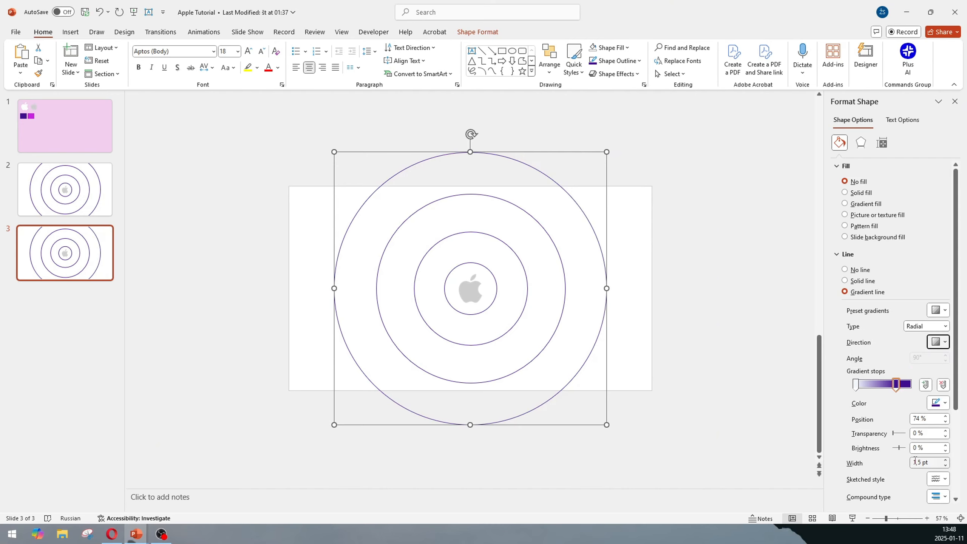
- Set the outermost circle's line width to 120 pt
left_click_drag(941, 462, 917, 466)
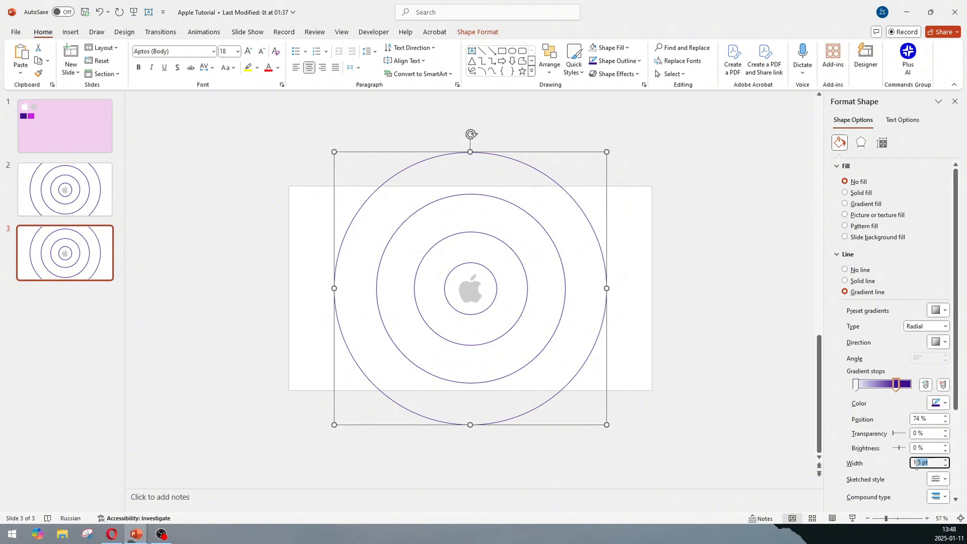
type("120")
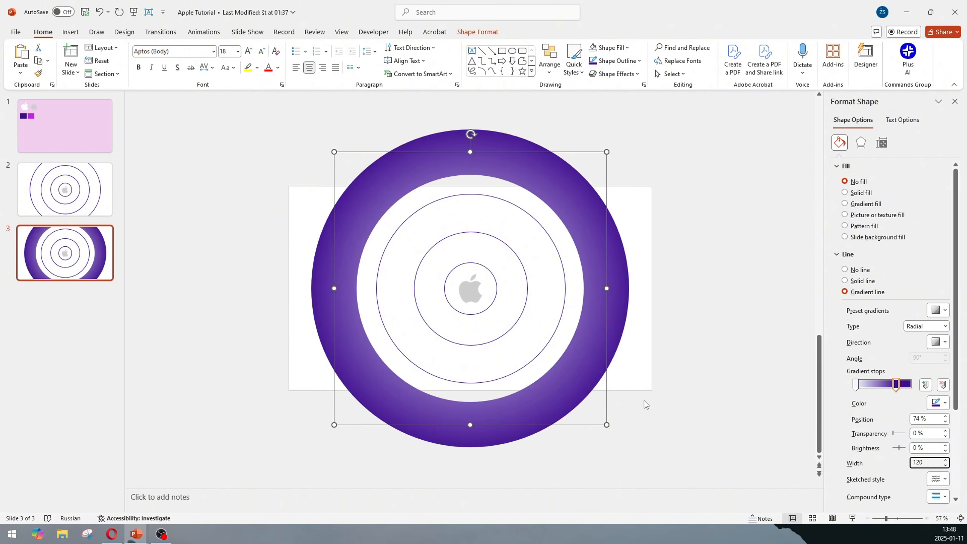
left_click(645, 400)
- Enlarge the thick purple ring so it extends past the slide edges and recentre it on the logo
left_click(581, 403)
left_click_drag(607, 424, 684, 487)
left_click_drag(647, 421, 599, 395)
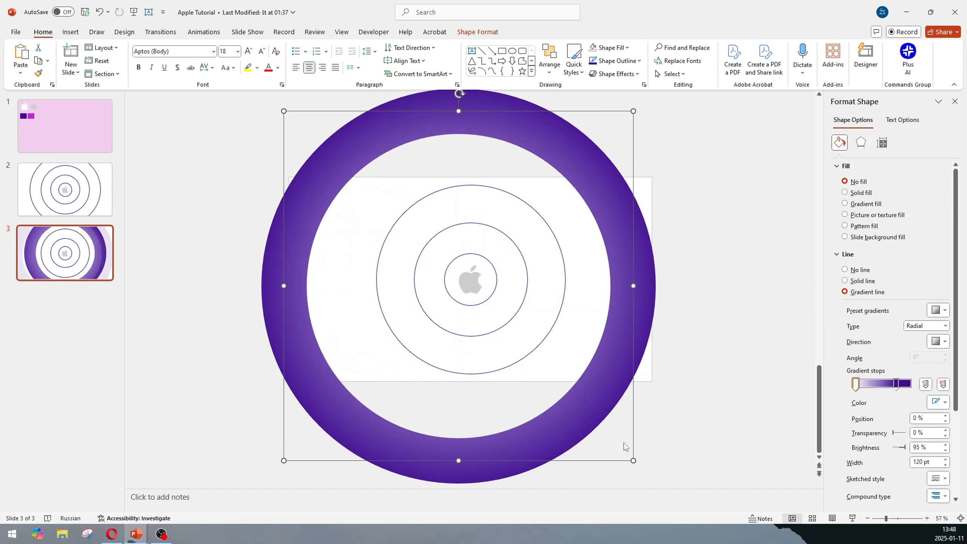
left_click_drag(633, 460, 664, 491)
mouse_move(622, 402)
left_mouse_down()
mouse_move(612, 403)
mouse_move(611, 387)
left_mouse_up()
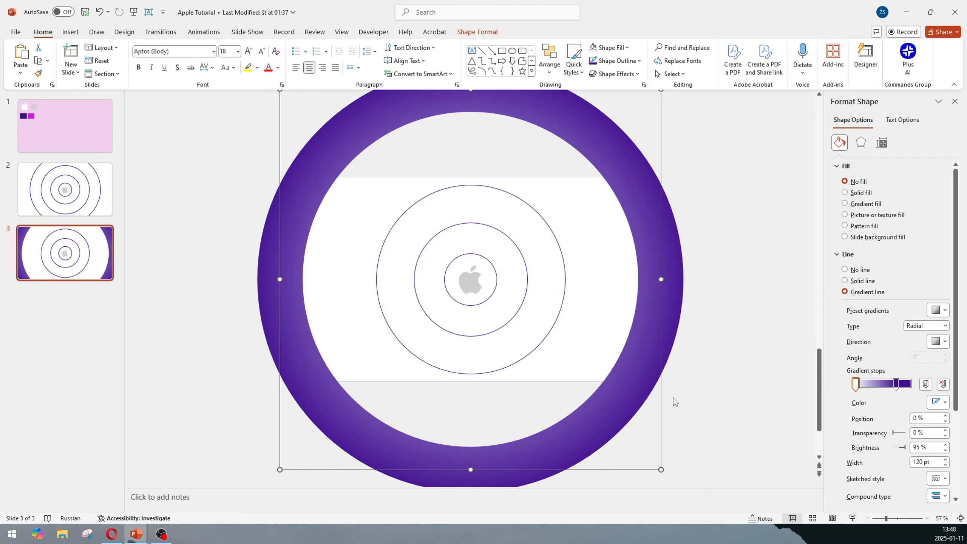
- Enlarge the largest thin circle inside the ring and keep it centred on the logo
left_click(528, 358)
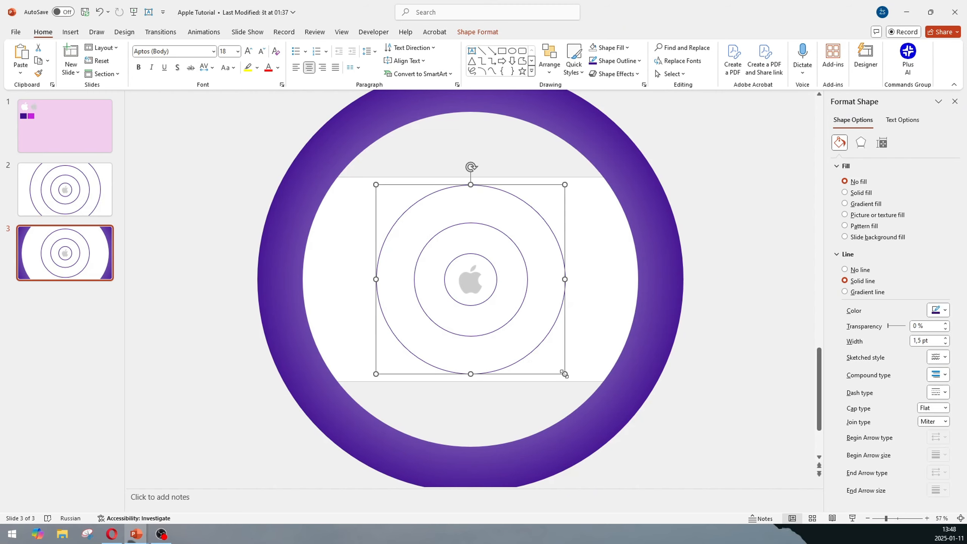
left_click_drag(565, 375, 540, 344)
left_click_drag(570, 382, 612, 416)
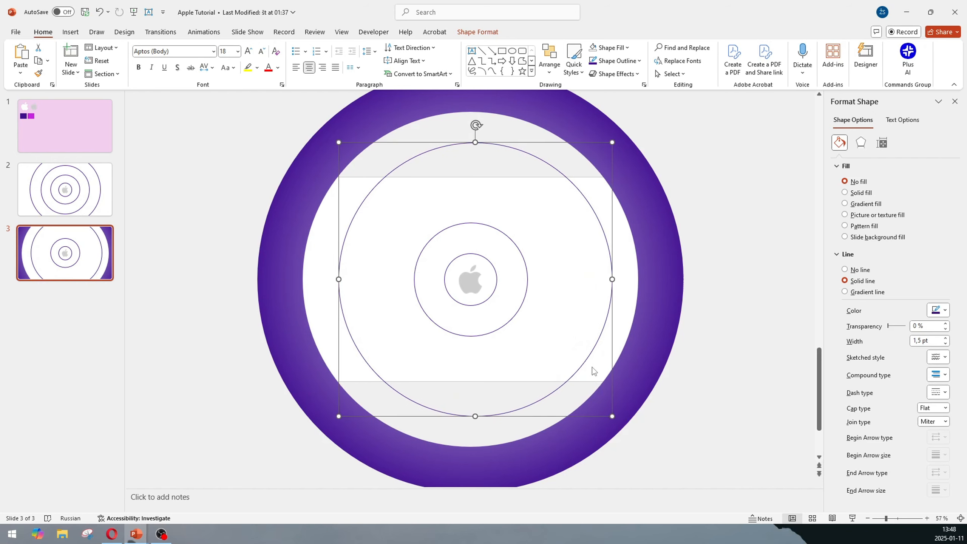
left_click_drag(588, 362, 584, 362)
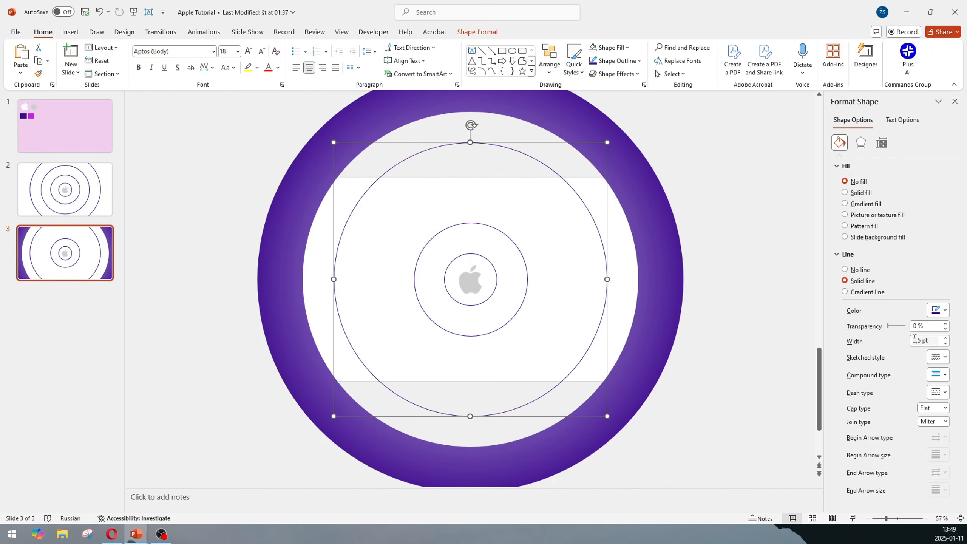
- Set the largest thin circle's line width to 75 pt
left_click_drag(936, 342, 920, 342)
key("Delete")
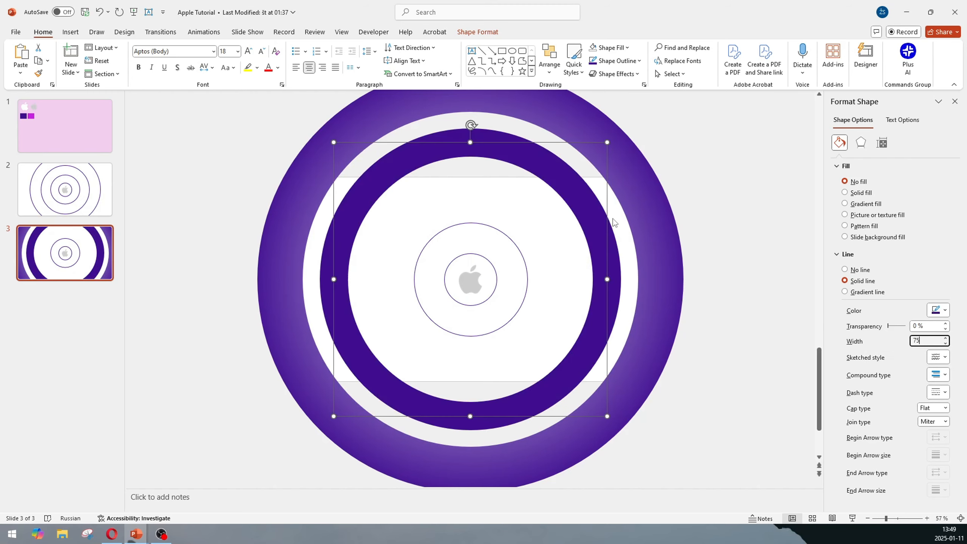
- Switch that circle's outline to a gradient line, remove two gradient stops and move a stop to about 34%
left_click(868, 292)
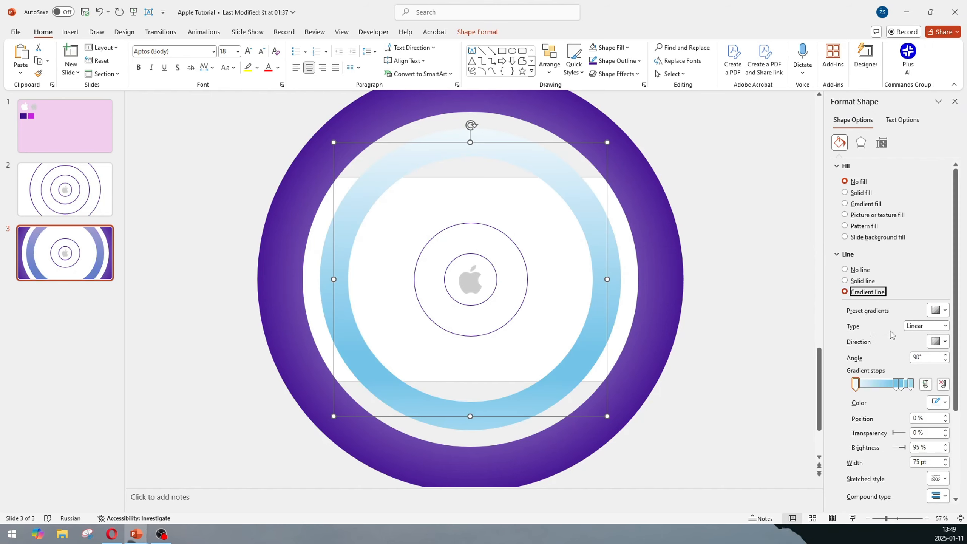
left_click(943, 385)
left_click(943, 385)
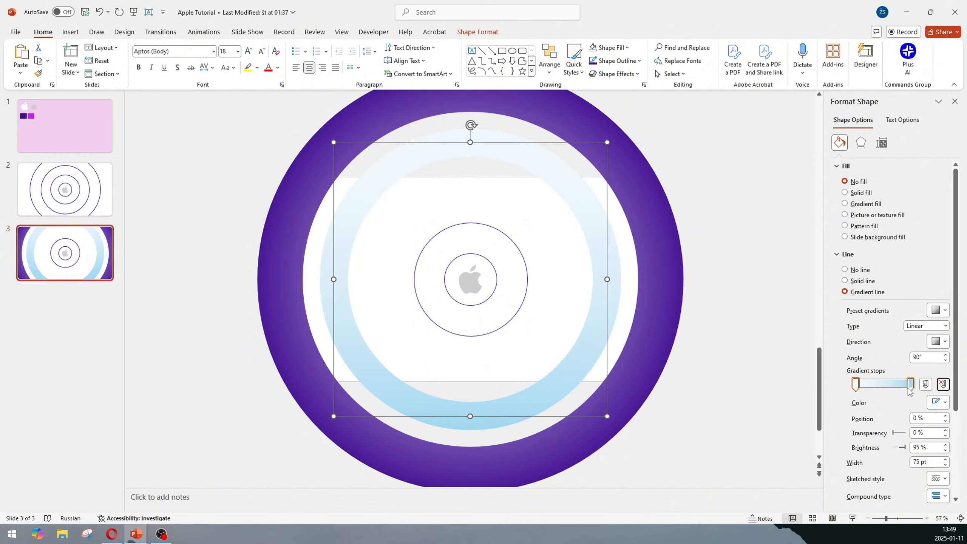
left_click_drag(910, 385, 874, 385)
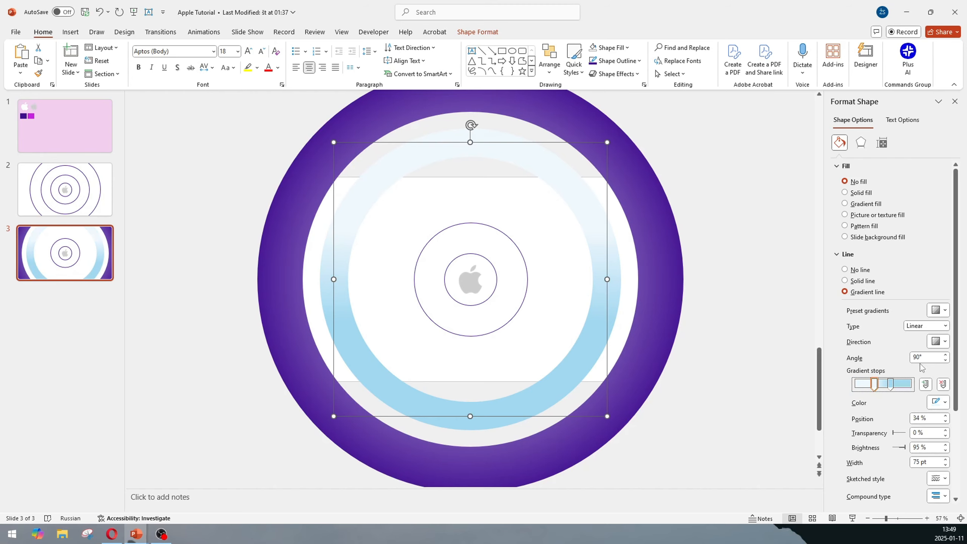
- Set the outline gradient type to Radial with a from-centre direction
left_click(933, 327)
left_click(936, 343)
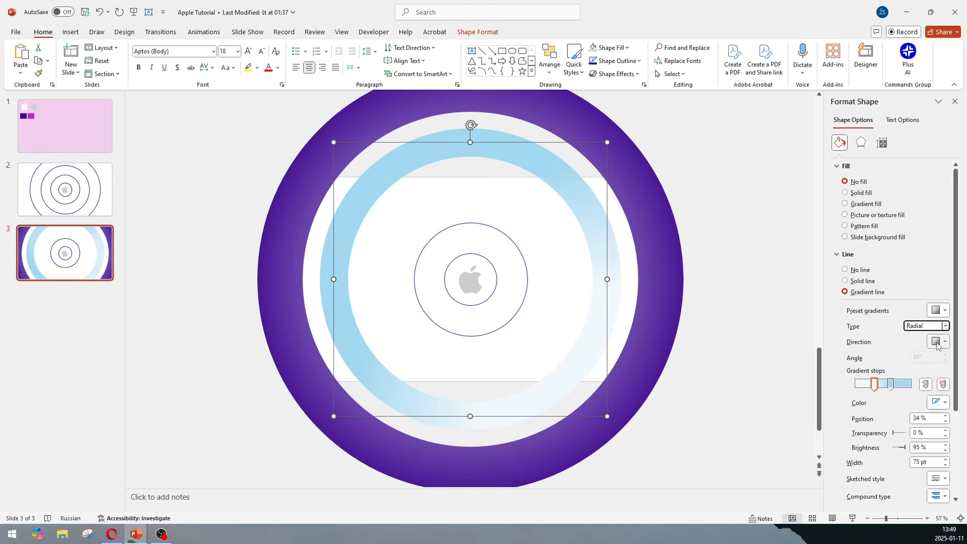
left_click(937, 342)
left_click(914, 365)
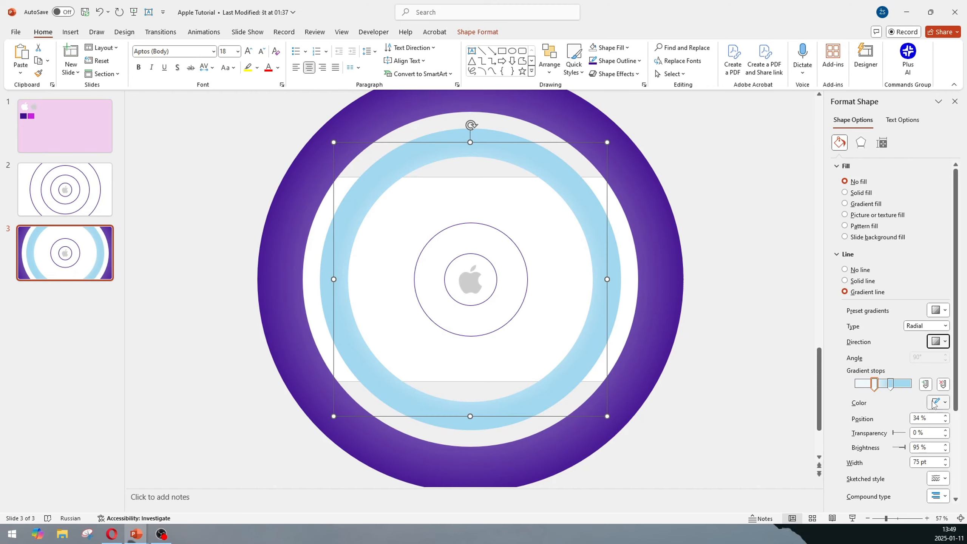
- Colour the 64% gradient stop magenta and the 34% gradient stop white
left_click(890, 384)
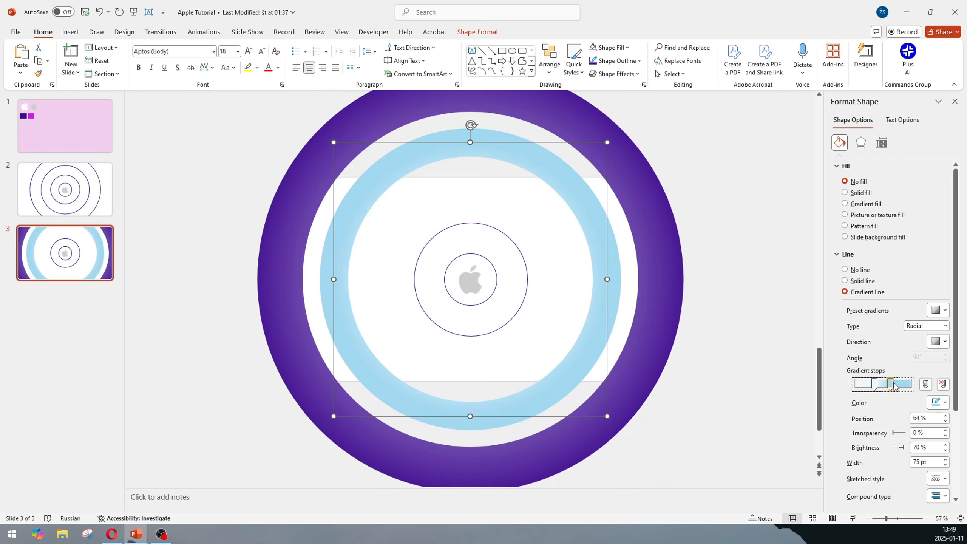
left_click(938, 402)
left_click(892, 363)
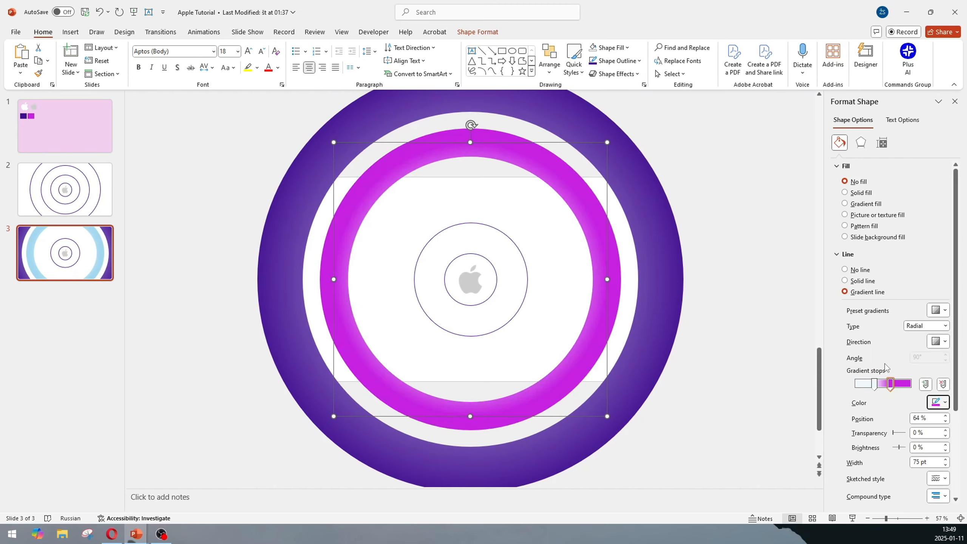
left_click(874, 384)
left_click(933, 402)
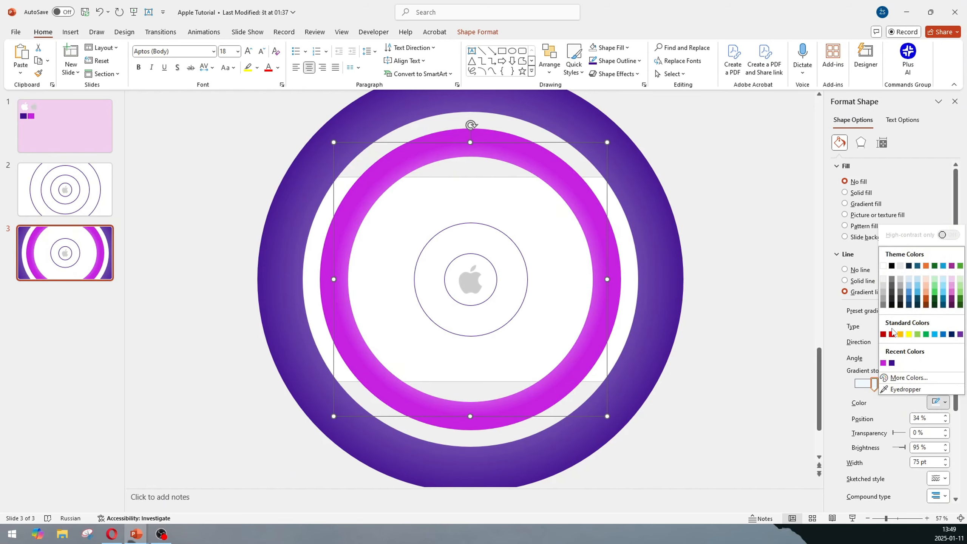
left_click(883, 266)
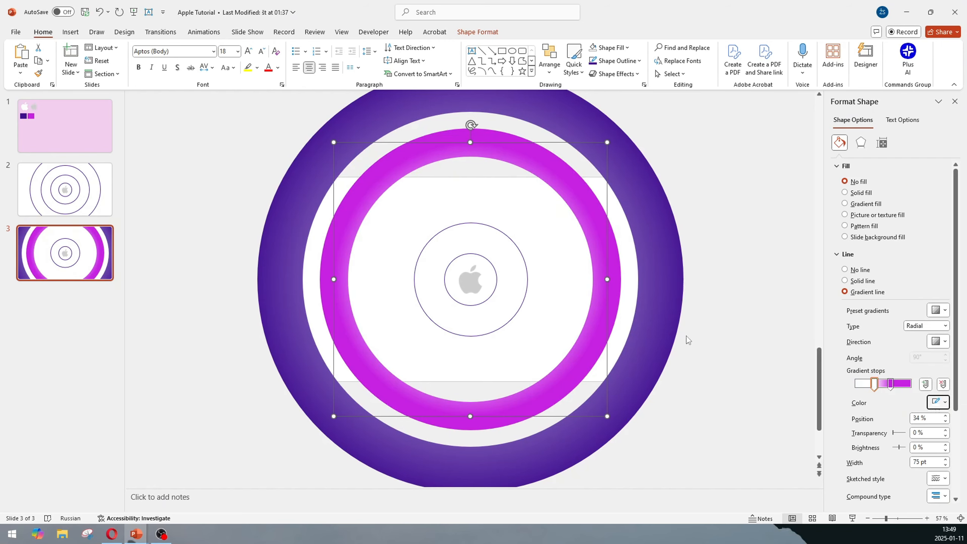
- Select the next smaller circle around the logo and set its line width to 50 pt
left_click_drag(567, 362, 568, 362)
left_click(503, 328)
left_click_drag(527, 336, 543, 375)
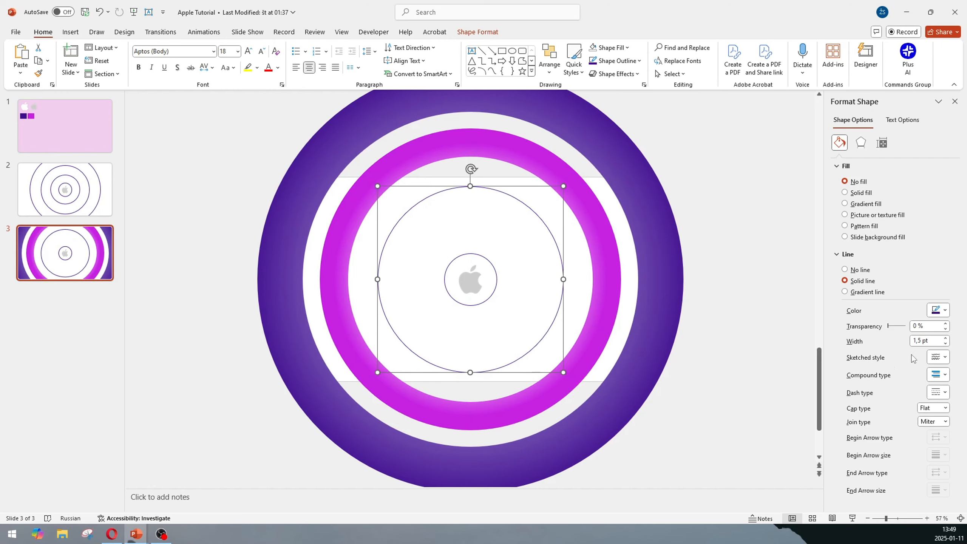
left_click(912, 343)
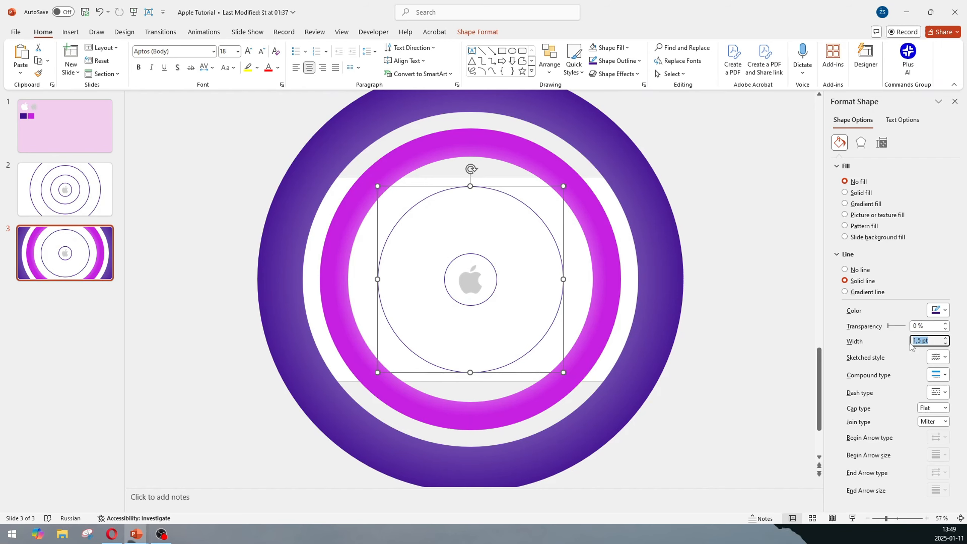
type("50")
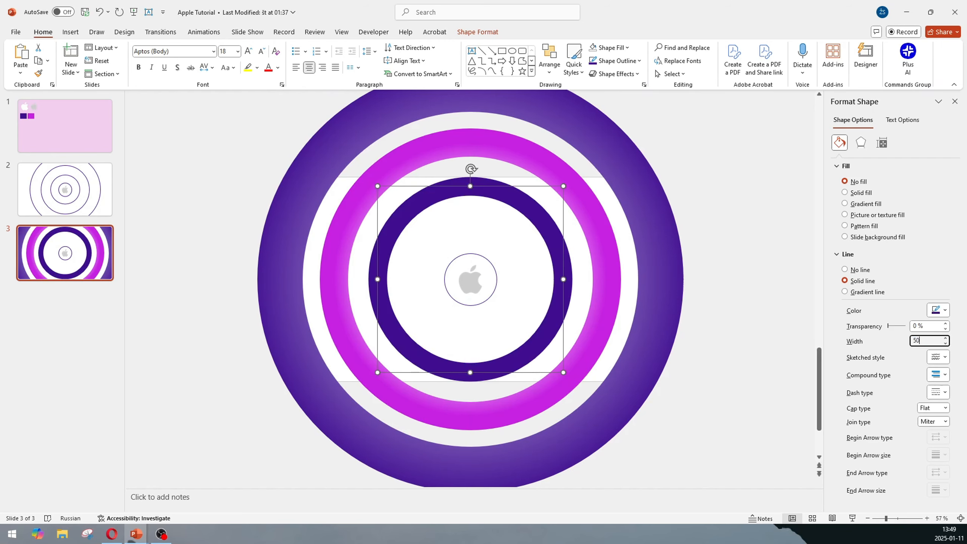
key("alt+Tab")
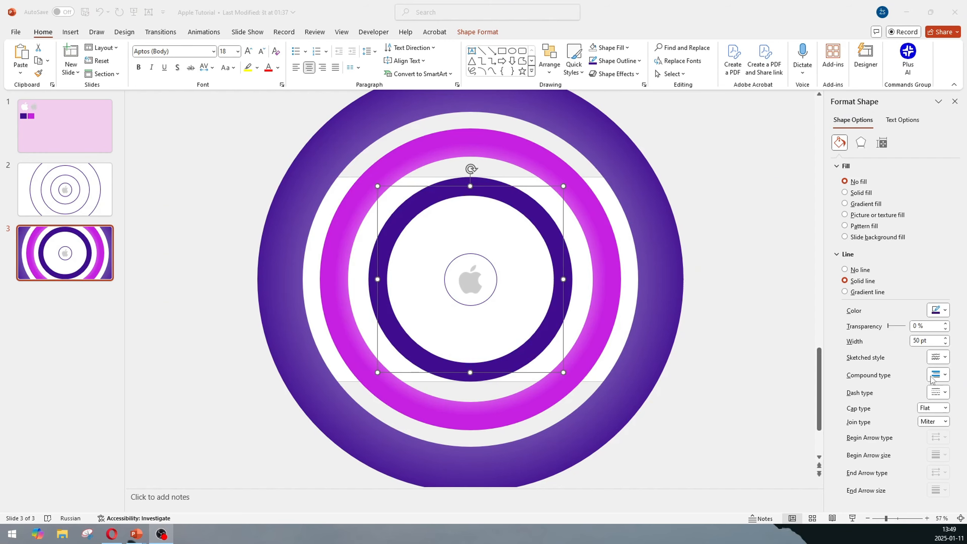
key("alt+Tab")
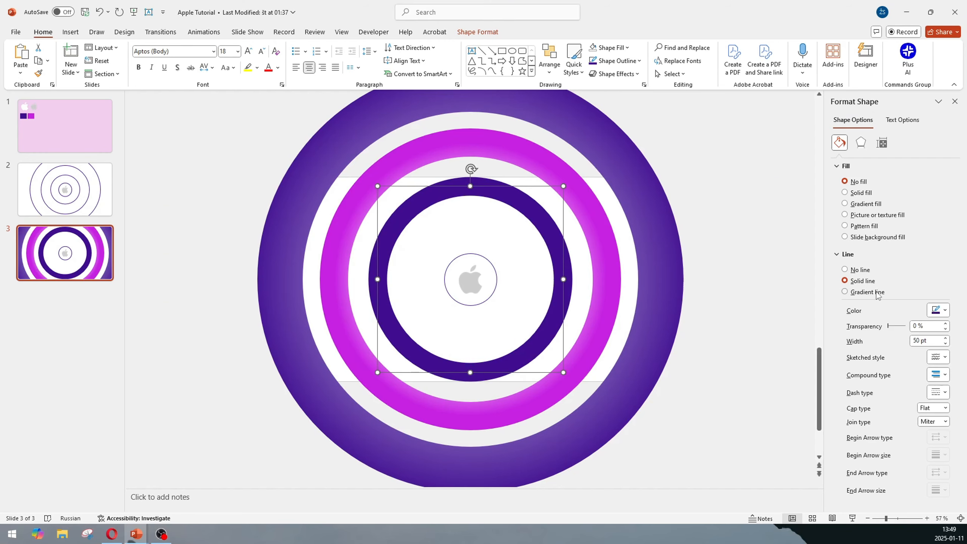
- Switch this circle's outline to a gradient line of Radial type with a from-centre direction
left_click(867, 291)
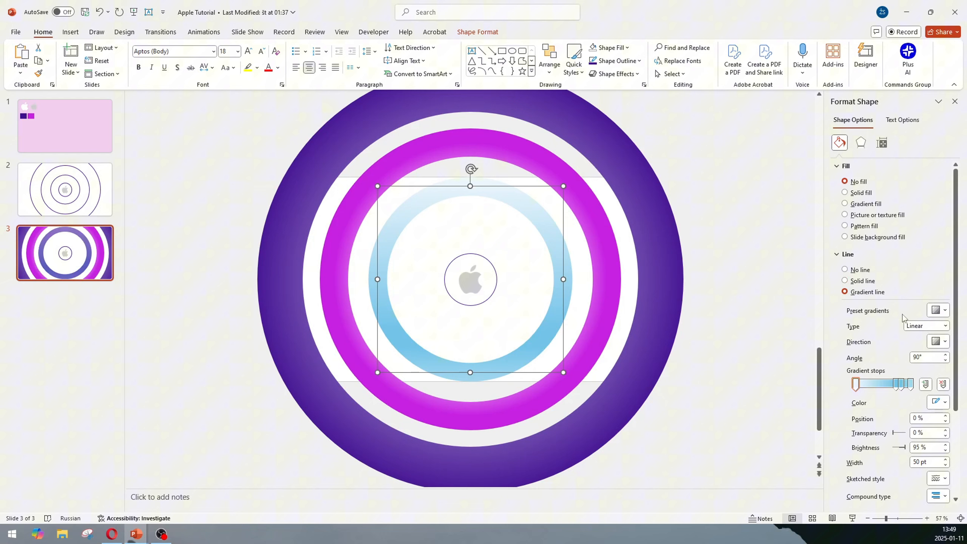
left_click(939, 311)
left_click(939, 310)
left_click(937, 326)
left_click(918, 339)
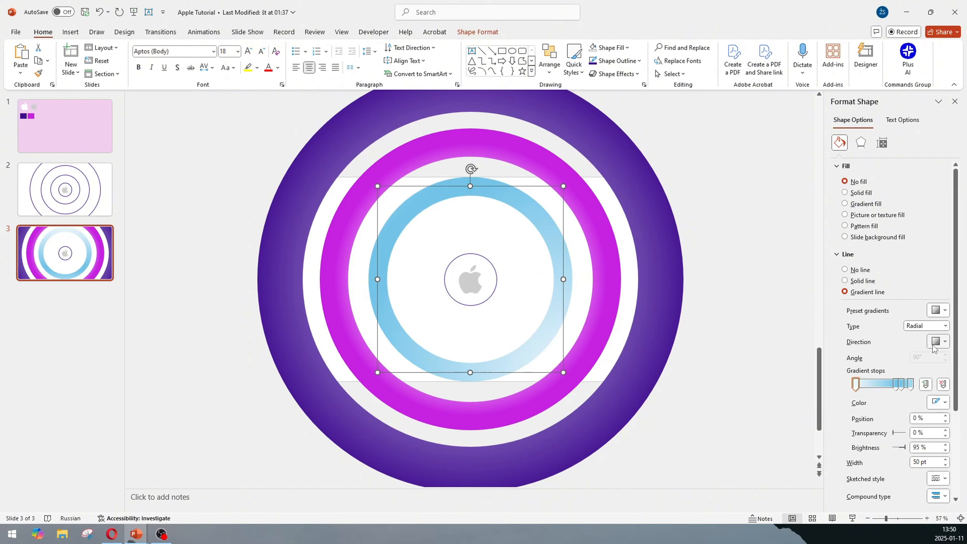
left_click(939, 342)
left_click(910, 360)
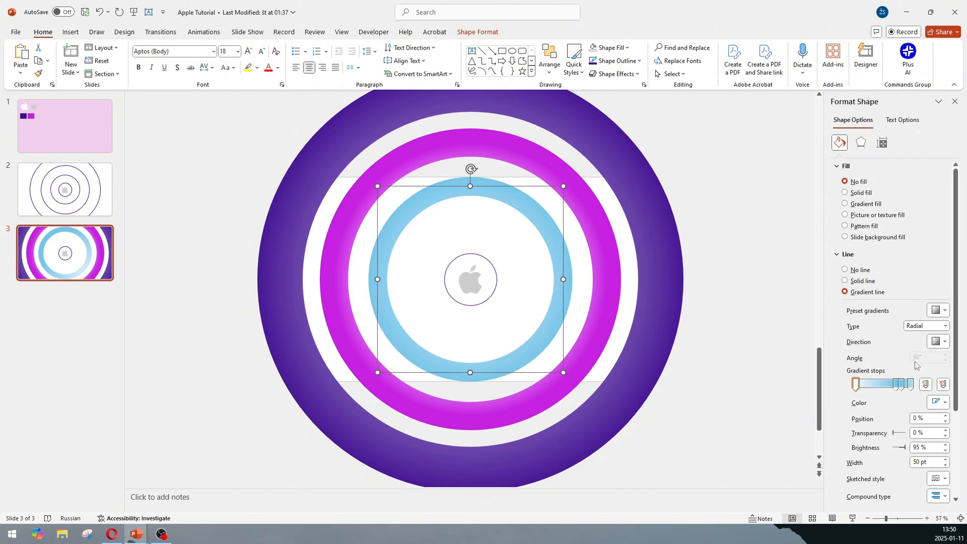
- Move the outer gradient stop to about 74% and colour it dark purple
left_click(897, 384)
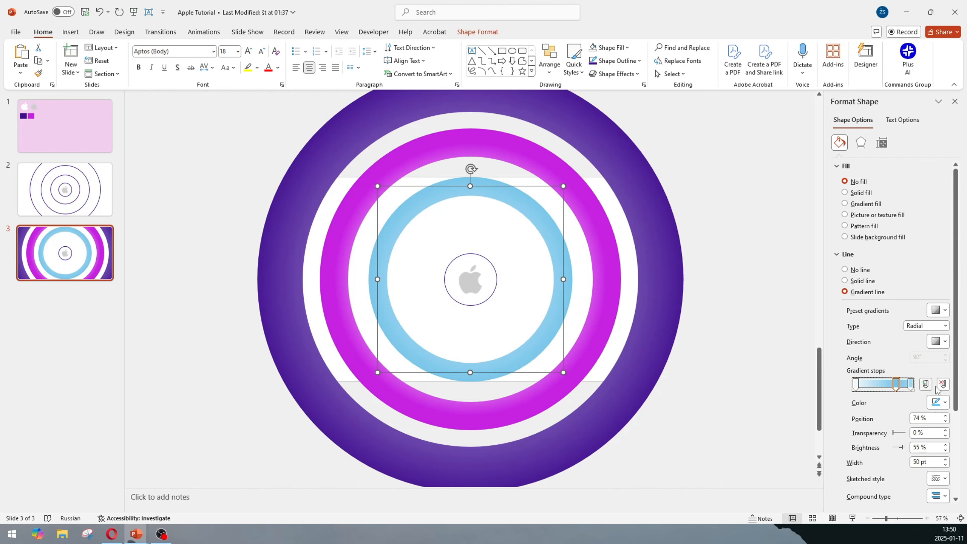
left_click_drag(909, 384, 896, 387)
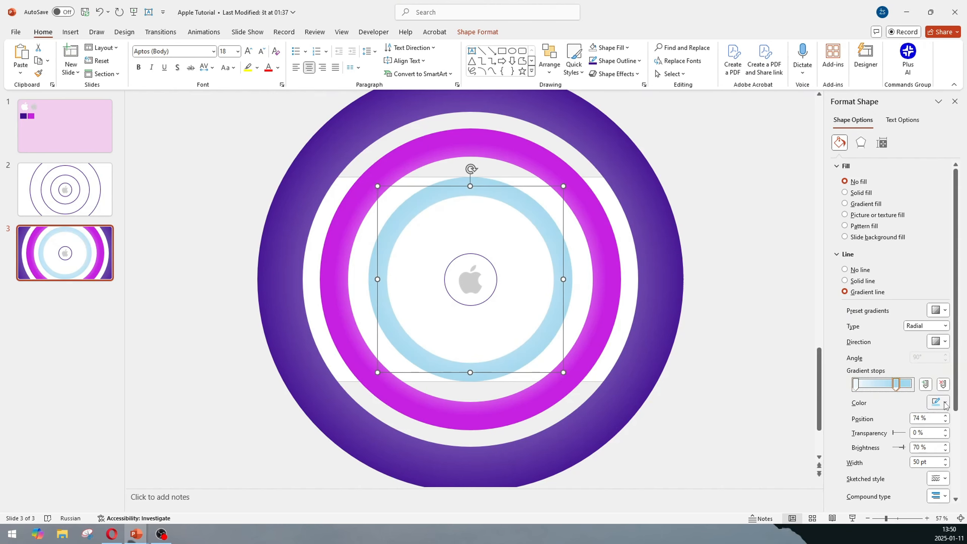
left_click(930, 403)
left_click(891, 363)
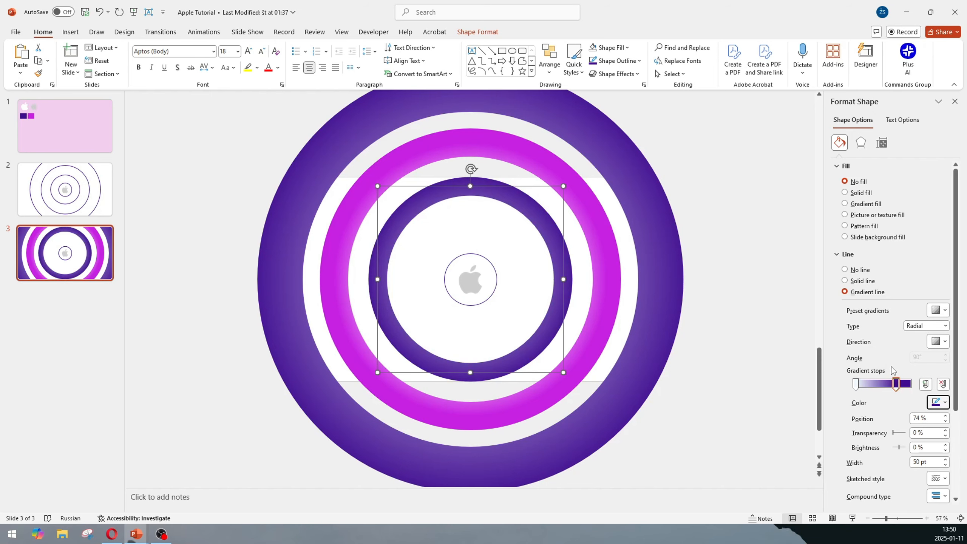